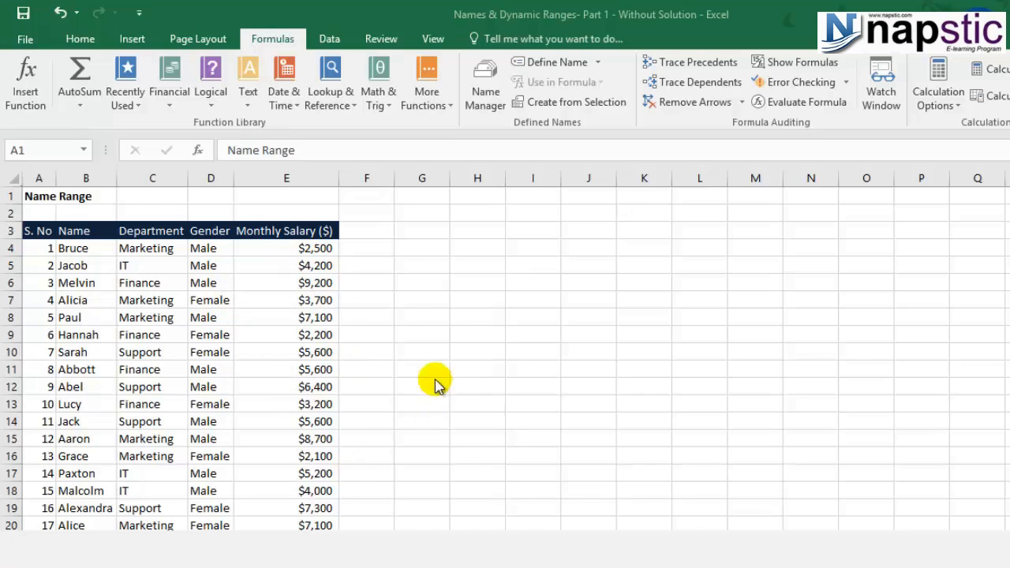
Step: Total the monthly salaries in cell G10 with =SUM(E4:E21)
click(425, 352)
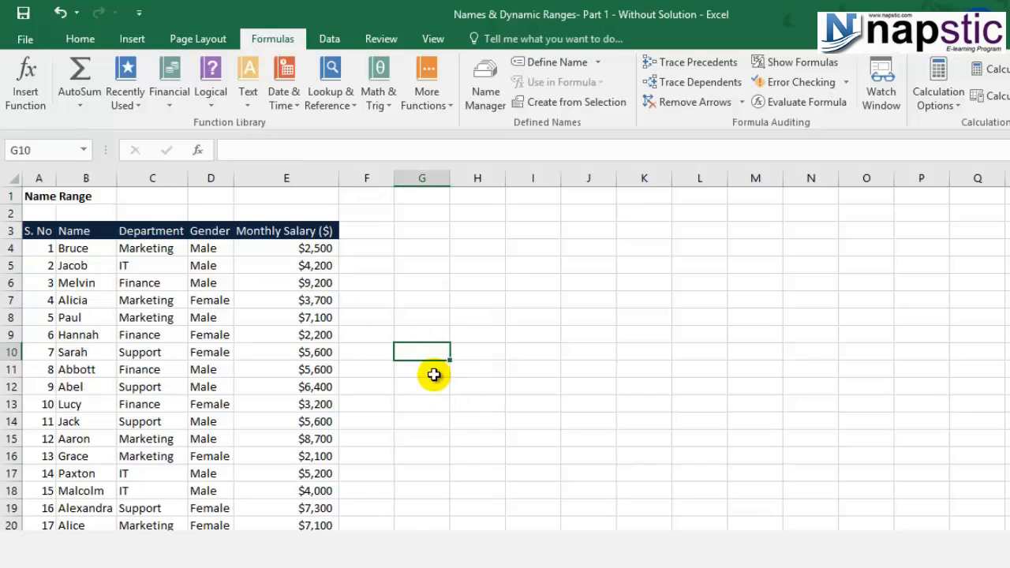
text(=sum)
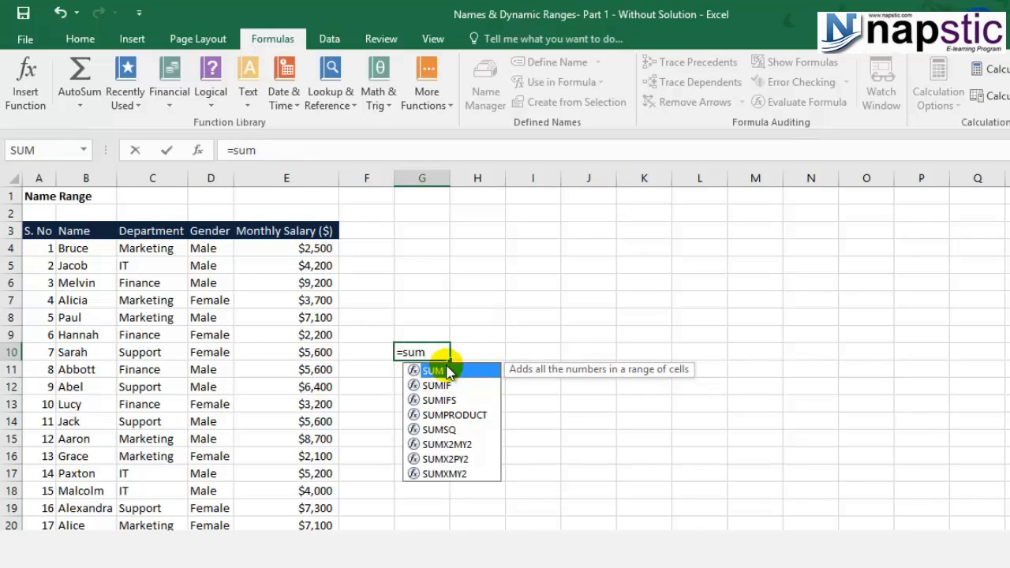
double_click(435, 371)
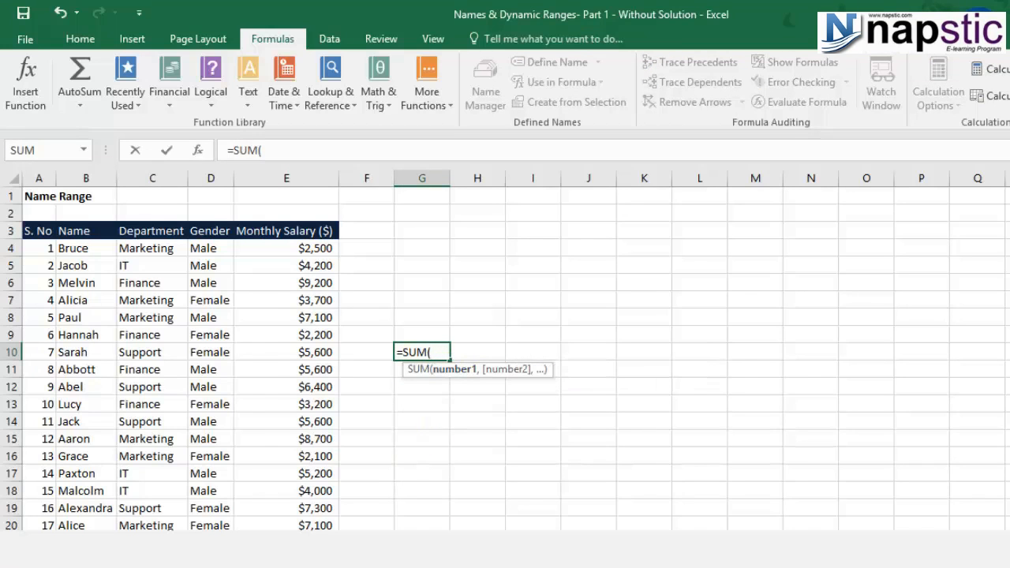
drag(298, 247, 307, 532)
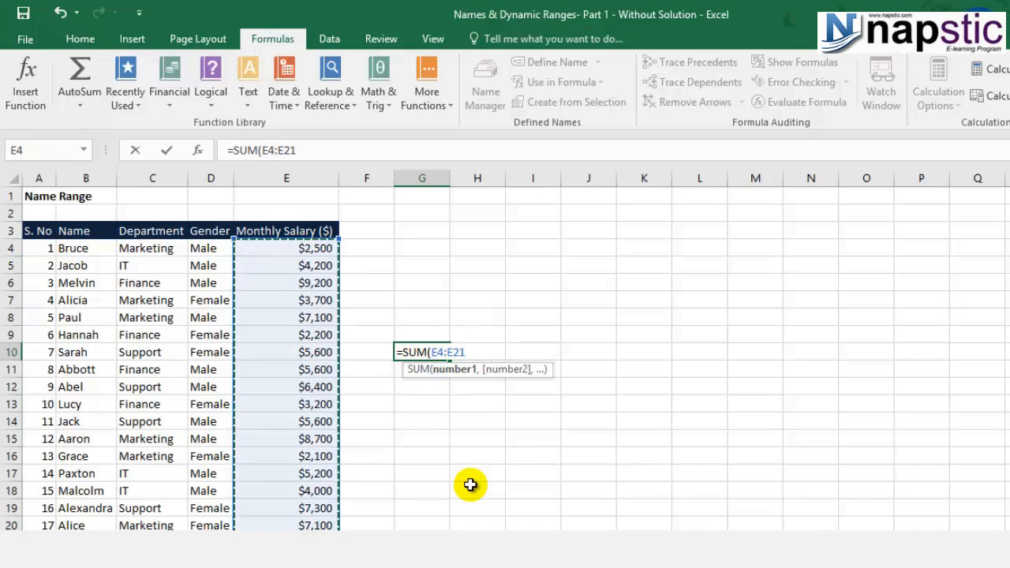
text())
key(Return)
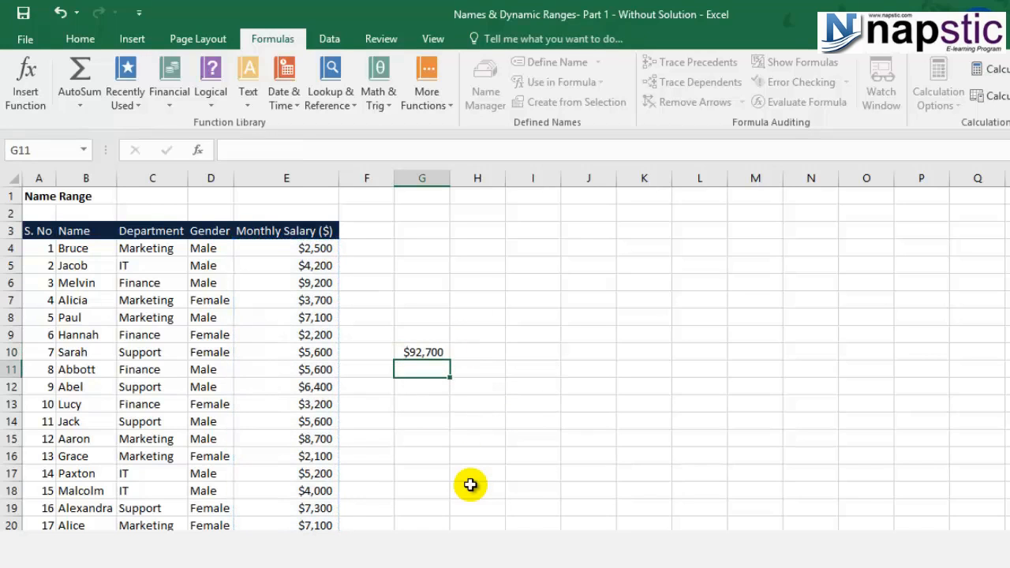
Step: Examine the SUM formula in G10 and highlight its cell range reference
click(422, 352)
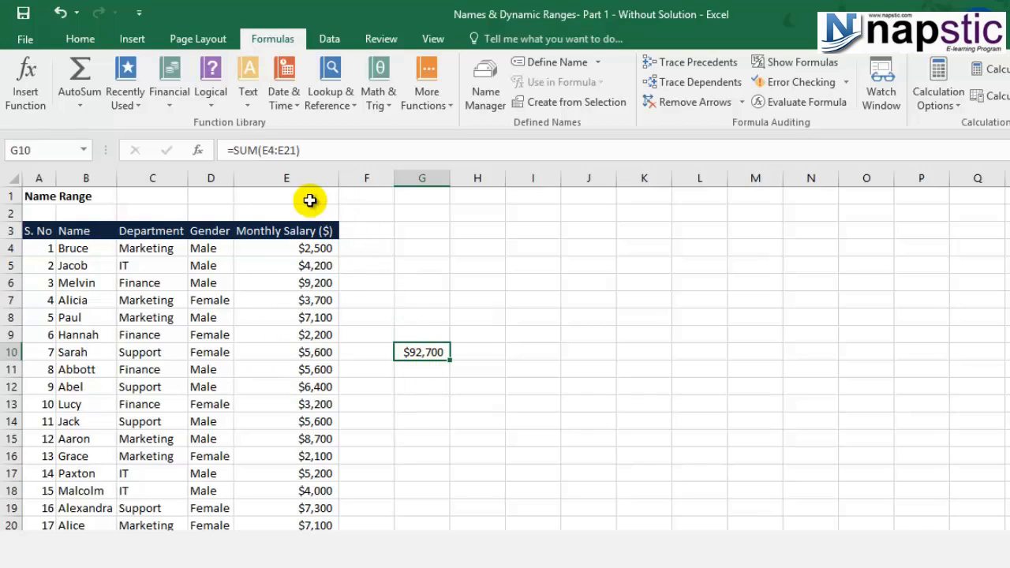
key(F2)
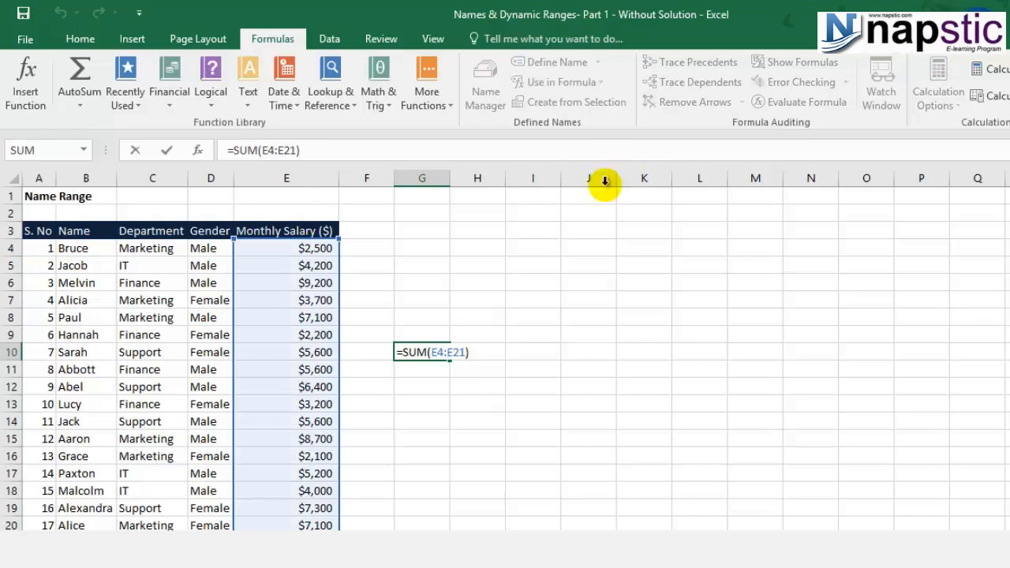
drag(433, 352, 466, 351)
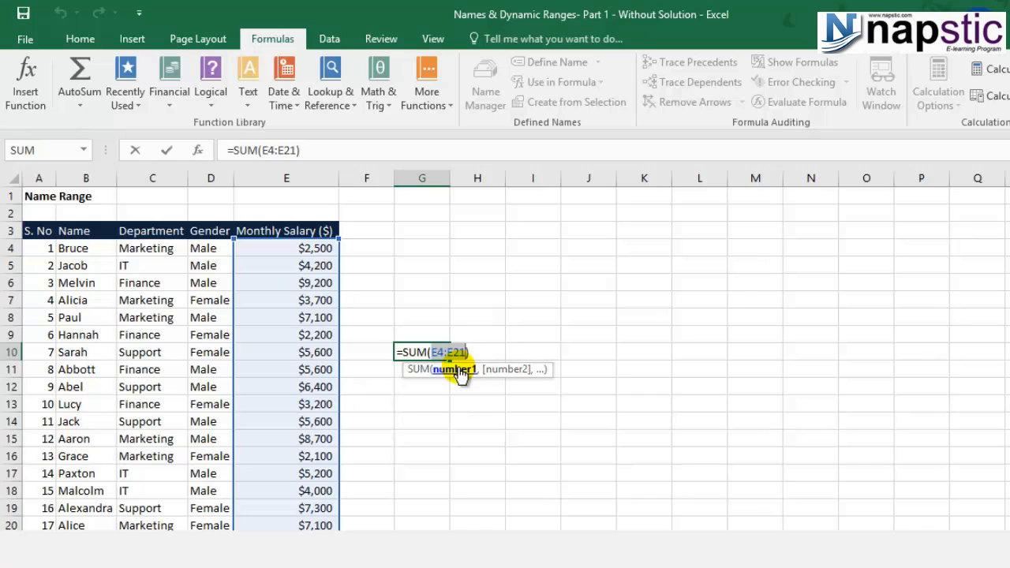
key(ctrl+Return)
Step: Define the name Monthly_Salary for the salary cells E4:E21 with Workbook scope through the Name Manager
drag(311, 248, 312, 526)
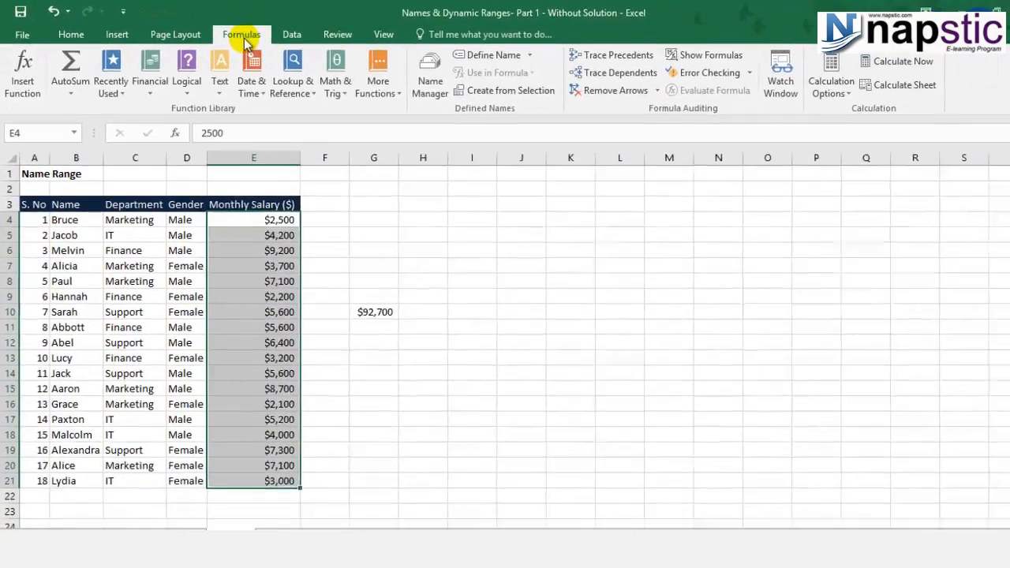
click(671, 118)
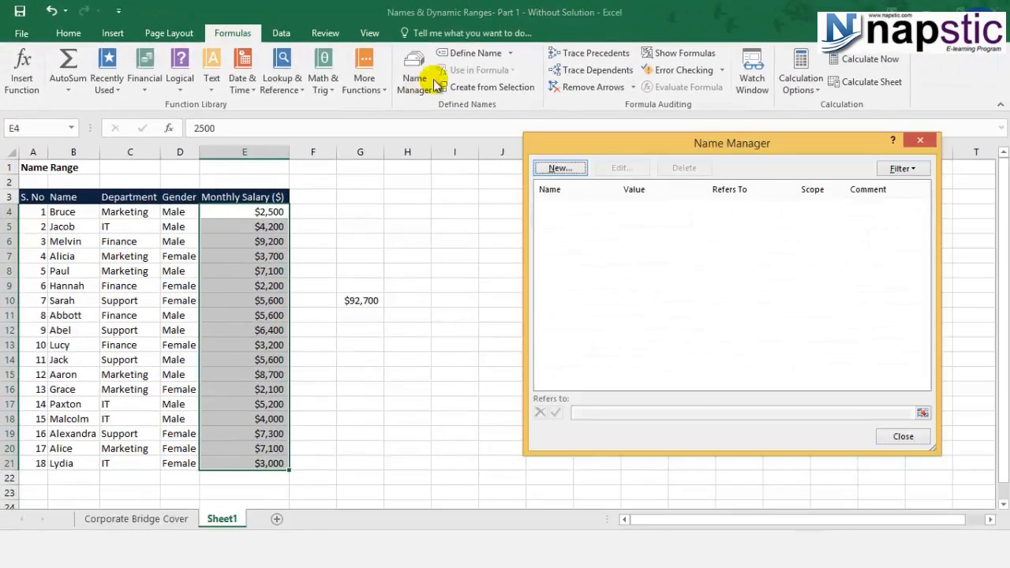
drag(740, 152, 661, 155)
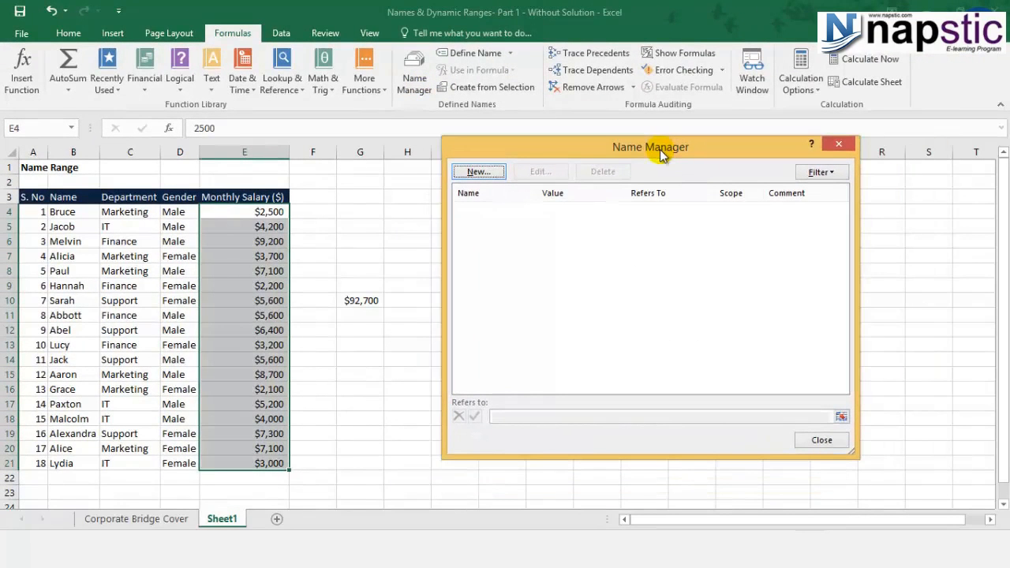
click(480, 172)
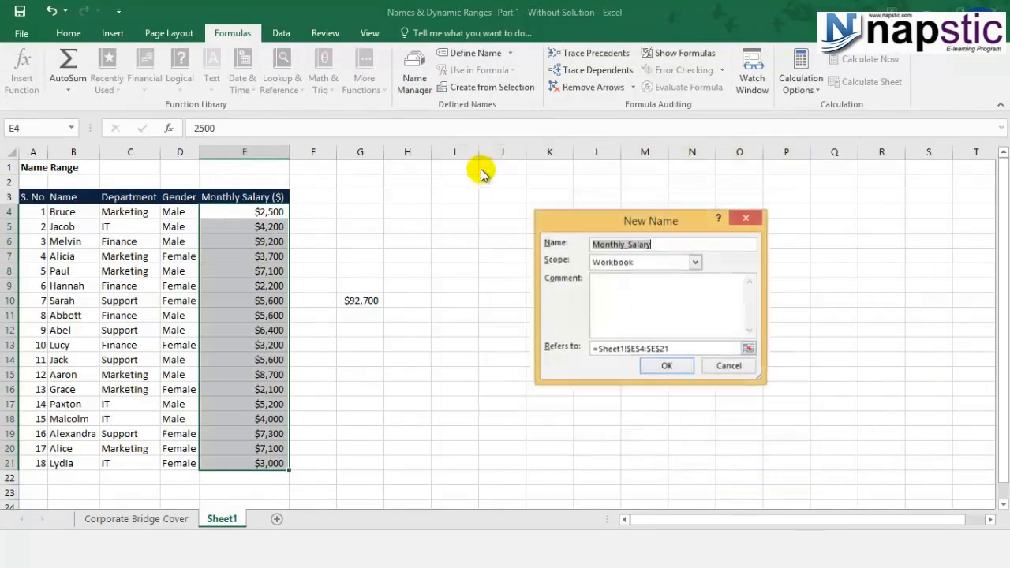
drag(636, 229, 635, 180)
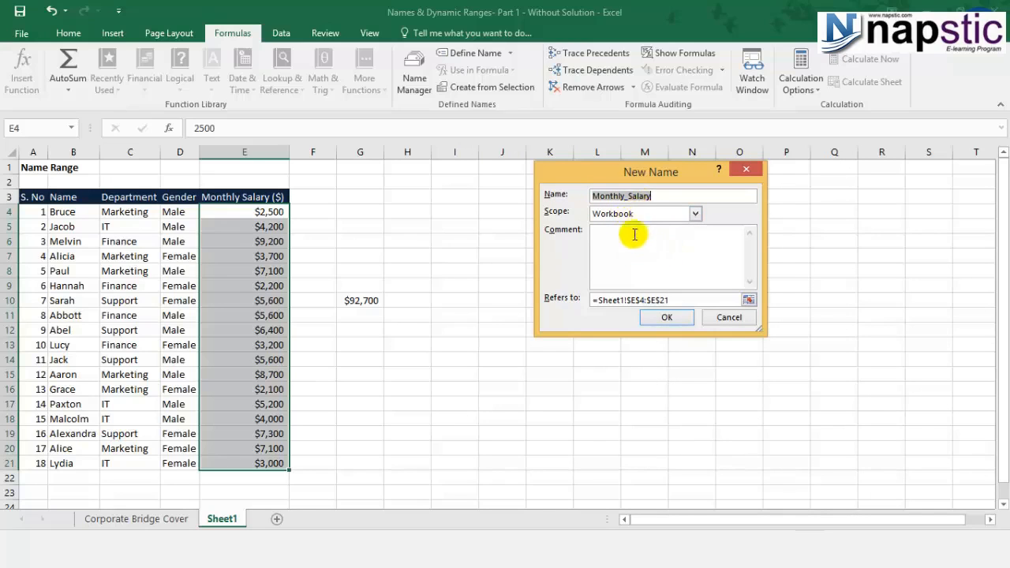
click(695, 214)
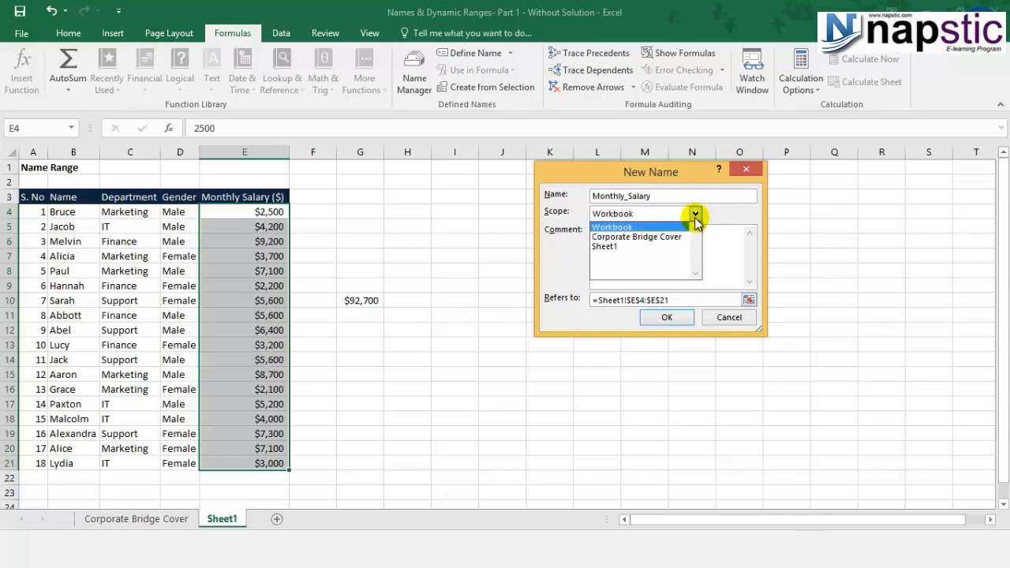
click(623, 228)
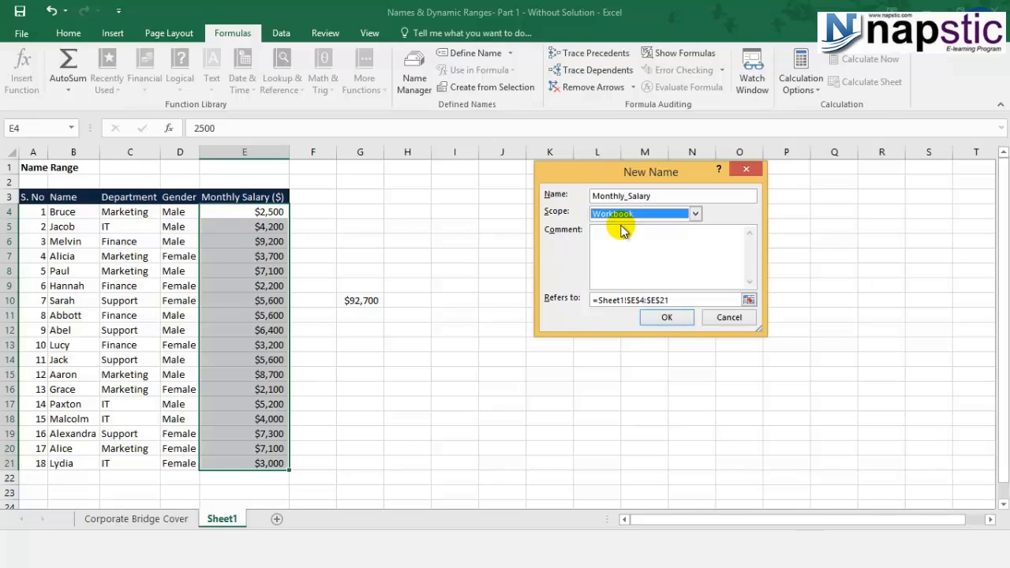
click(670, 317)
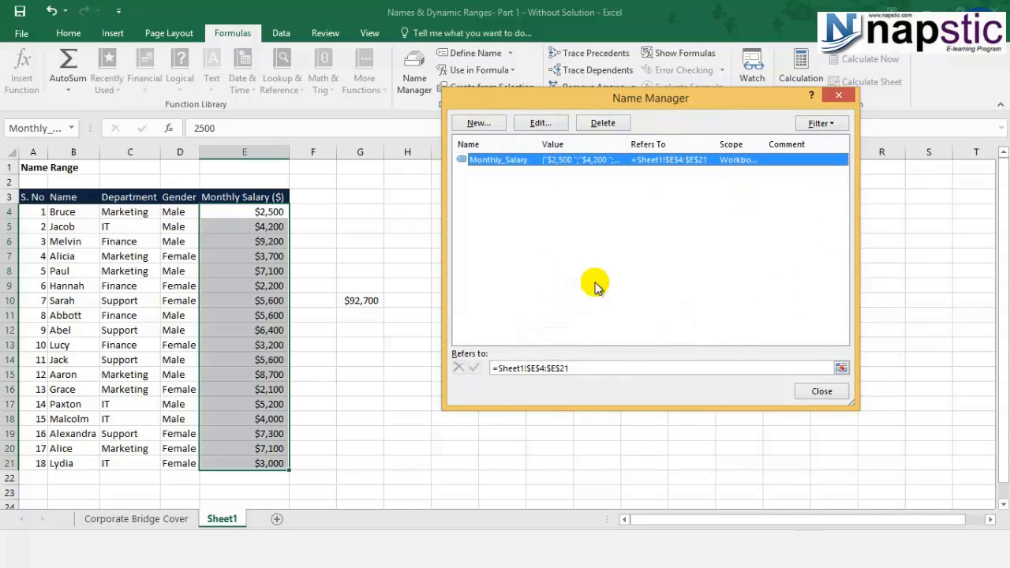
click(819, 391)
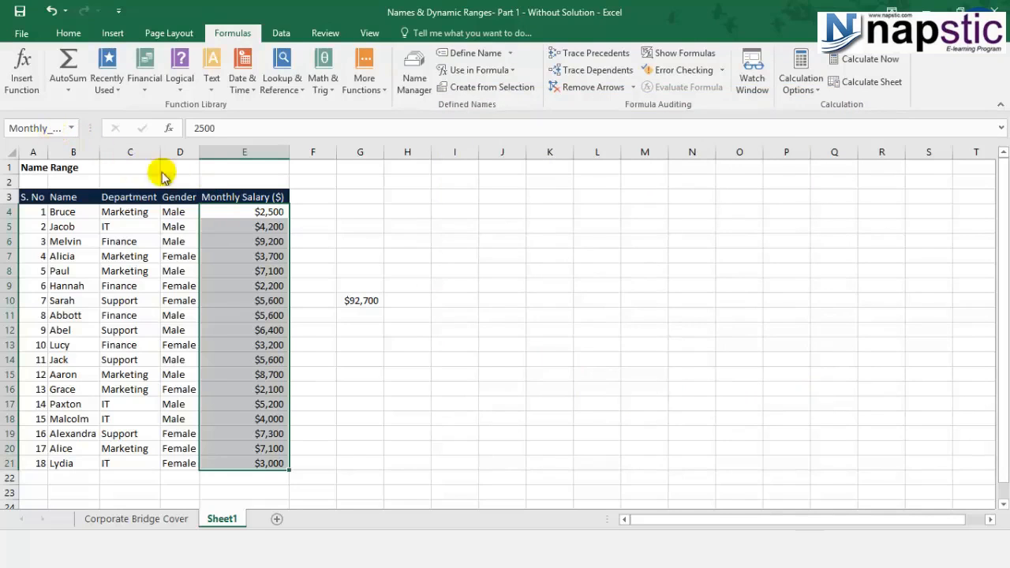
Step: Compare the reference shown for single salary cells with the name shown for the whole range E4:E21
click(258, 257)
click(251, 211)
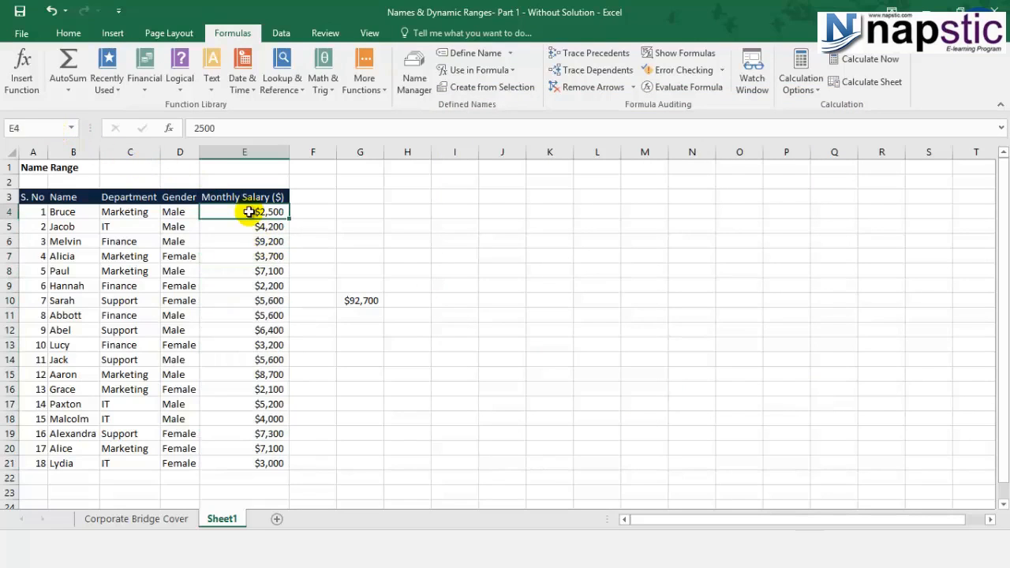
drag(247, 243, 269, 464)
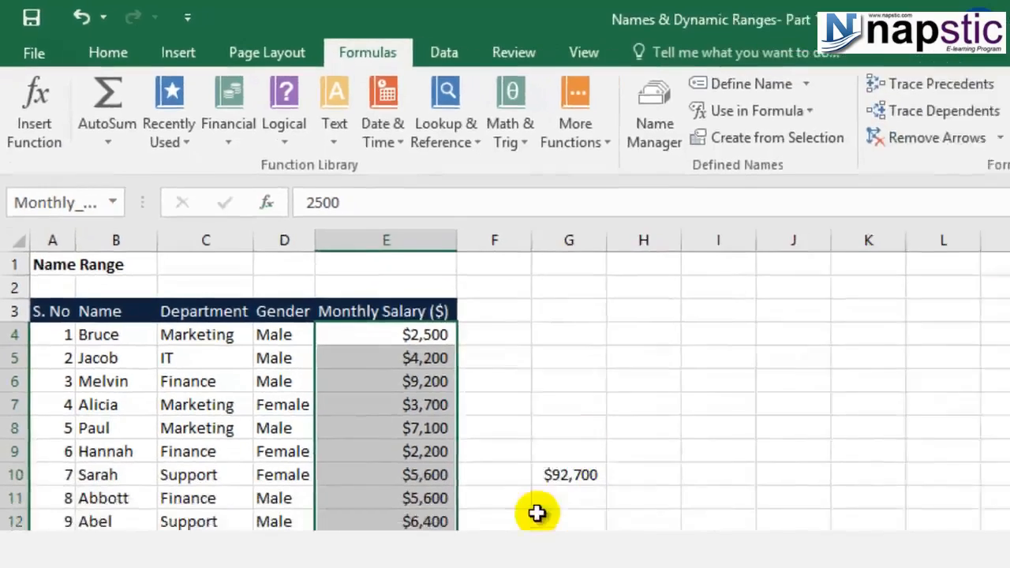
Step: Total the salaries in cell G11 using the named range, with =SUM(Monthly_Salary)
click(646, 567)
text(=sum)
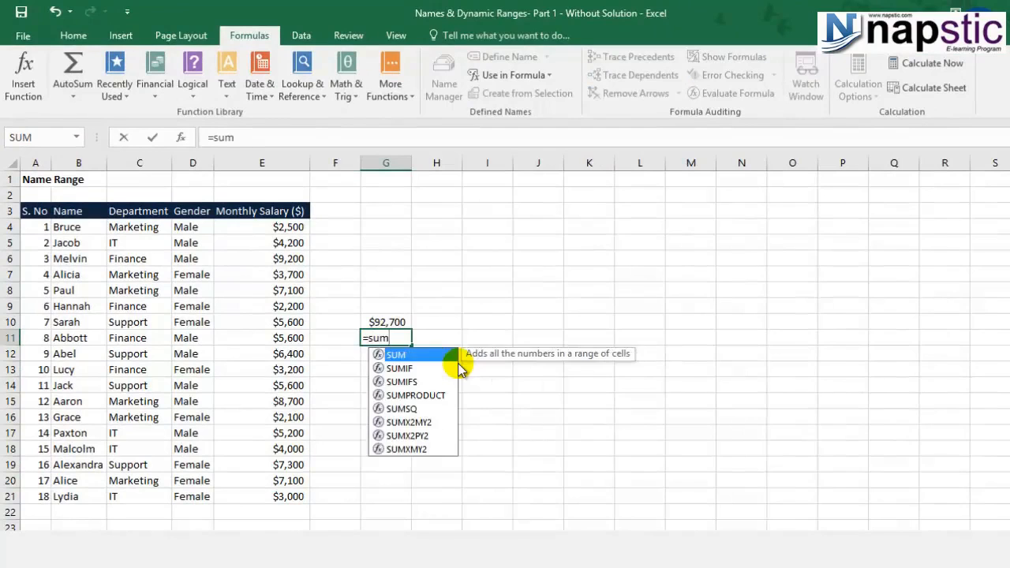
text(()
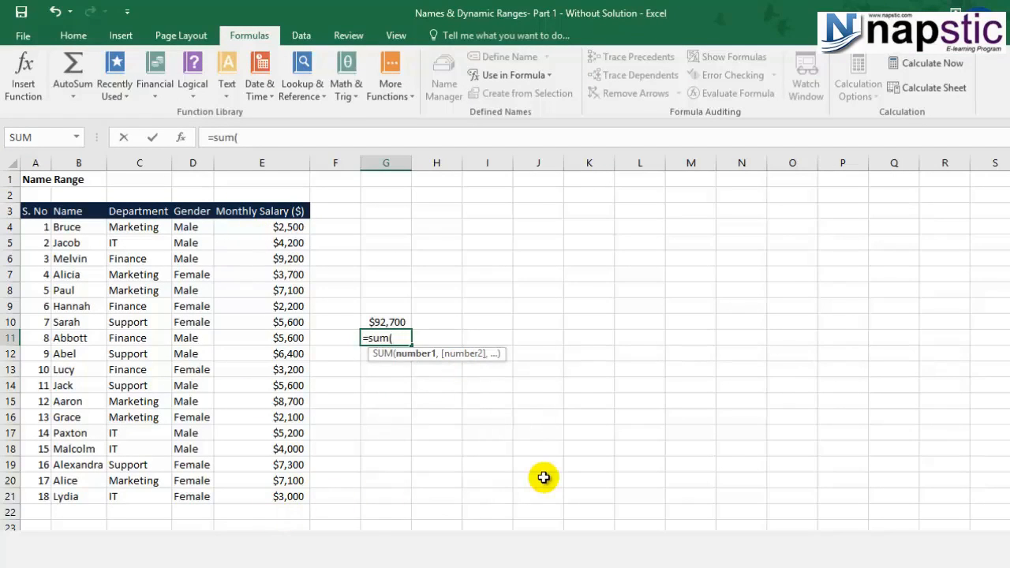
text(mont)
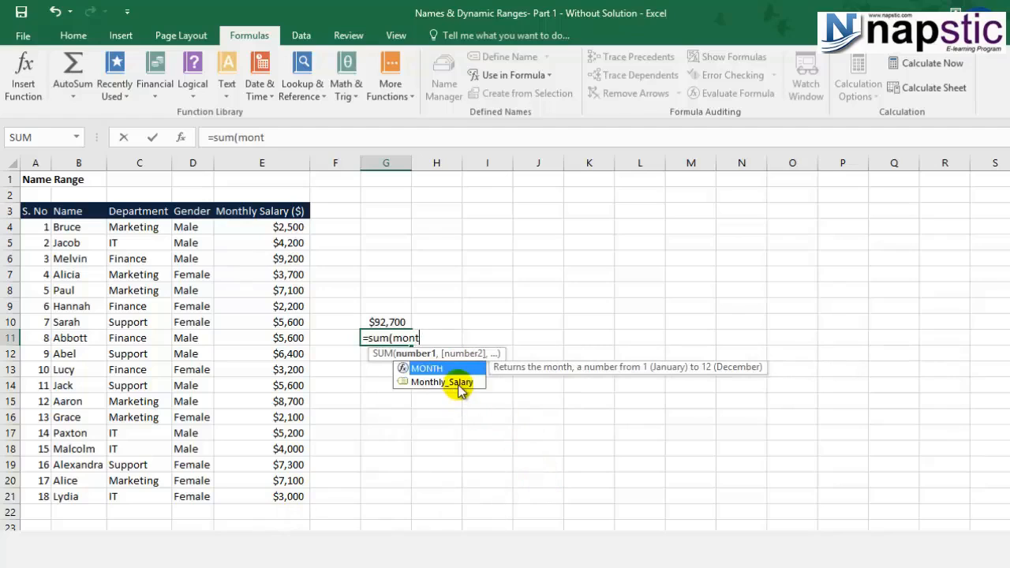
click(458, 387)
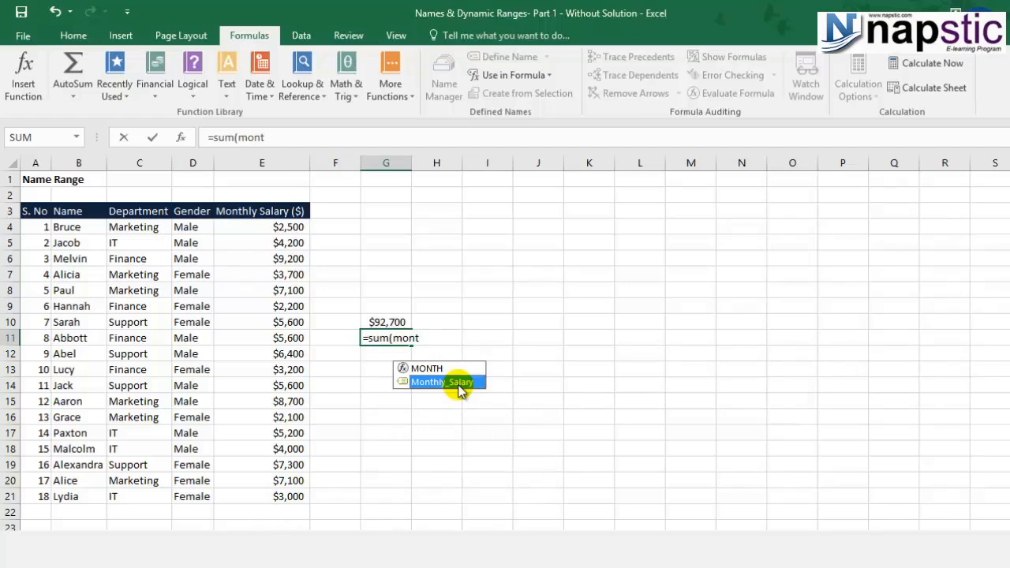
double_click(460, 385)
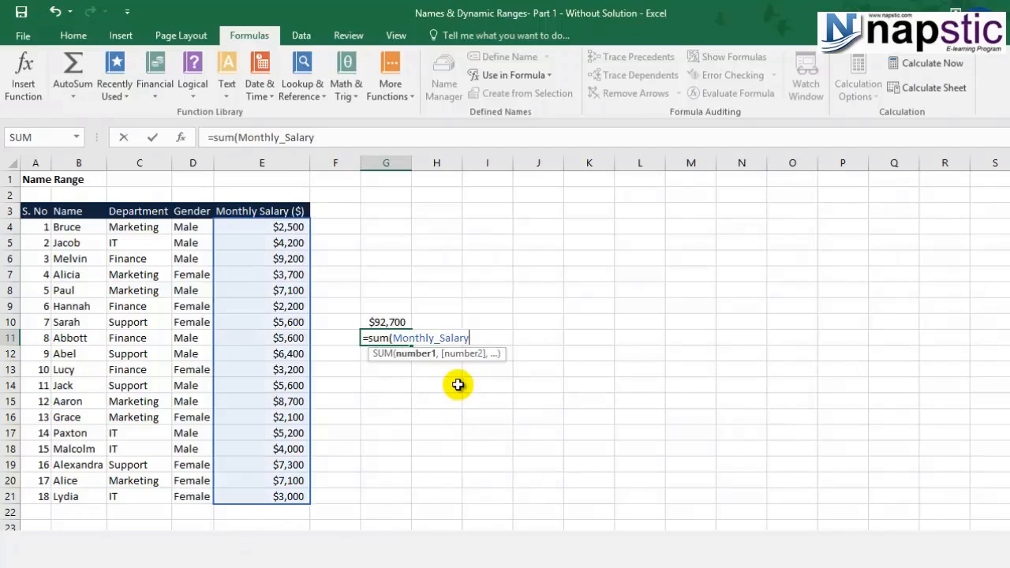
key(Return)
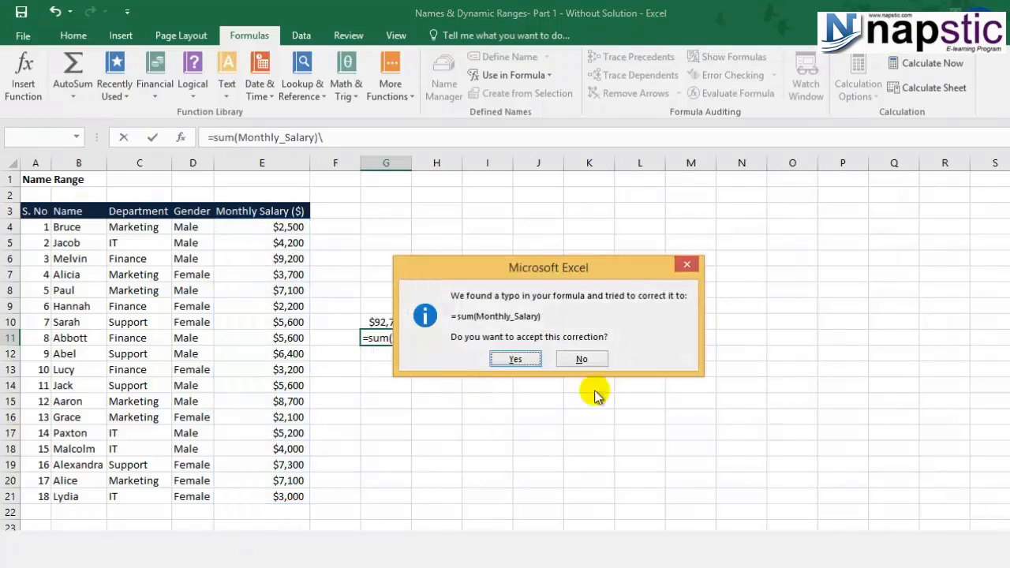
key(Return)
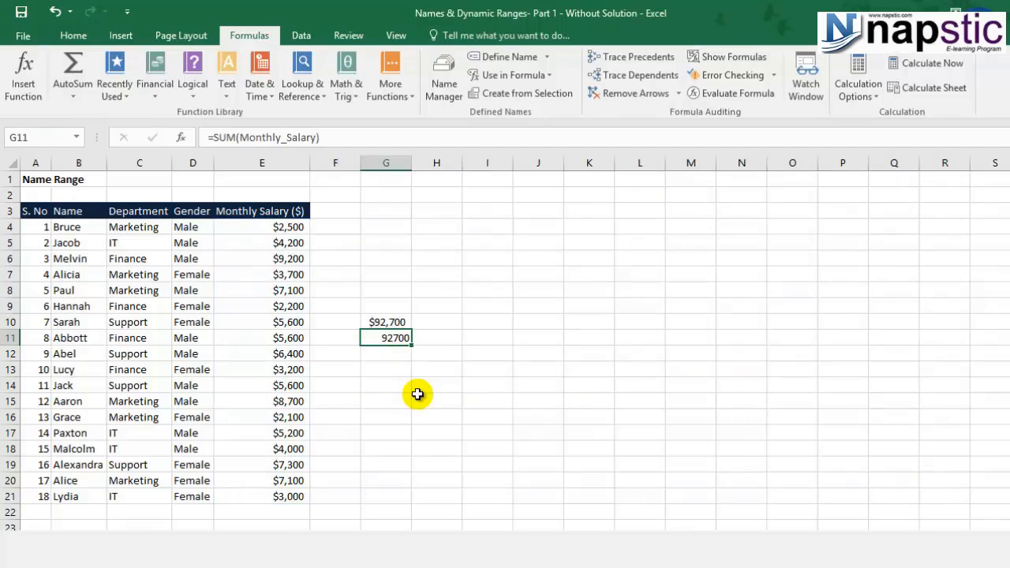
Step: On a blank sheet, enter =SUM(Monthly_Salary) in cell F7 and review the formula
key(ctrl+Page_Down)
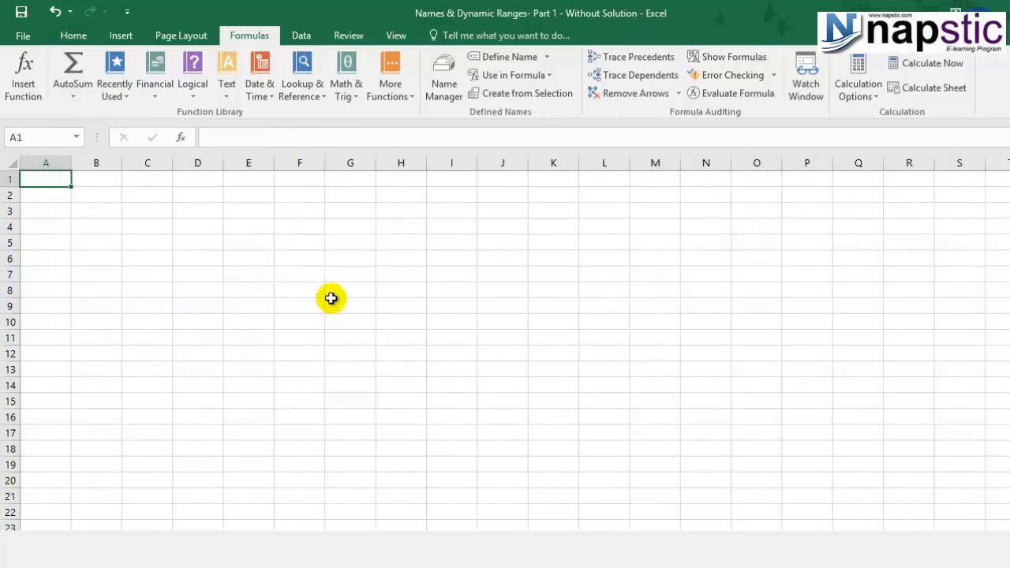
click(309, 268)
text(=s)
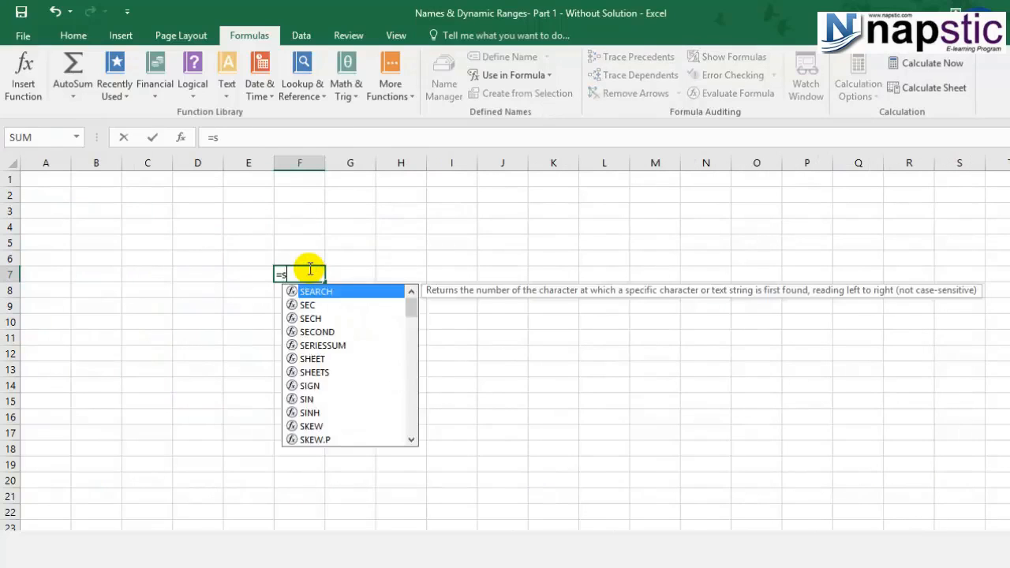
text(um()
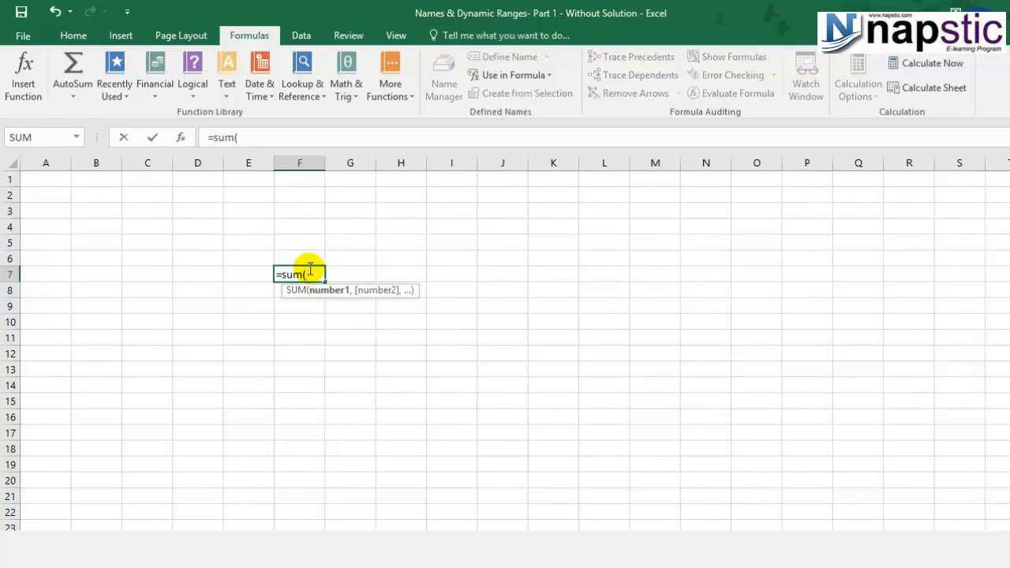
text(mon)
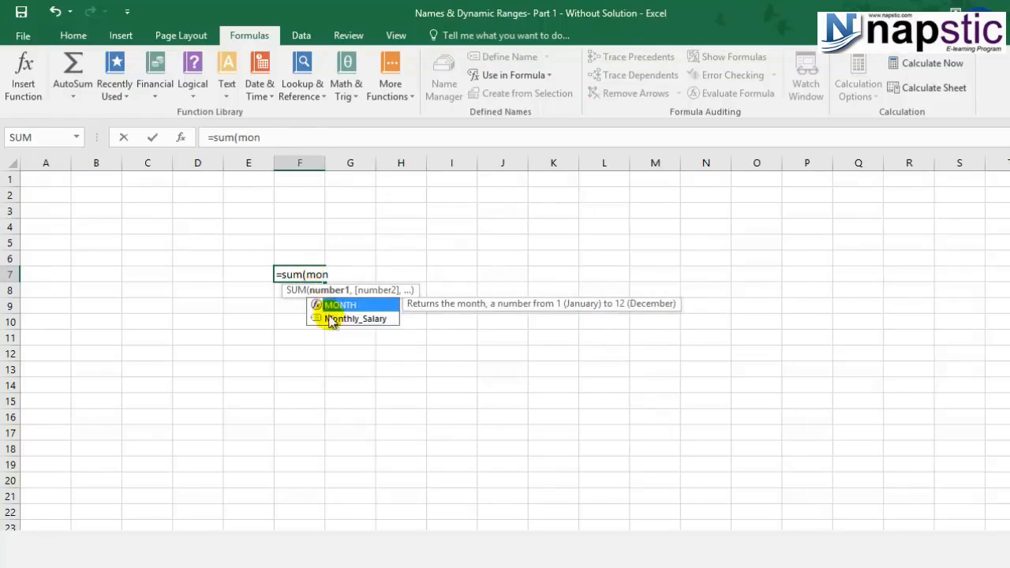
double_click(337, 318)
key(Return)
click(301, 276)
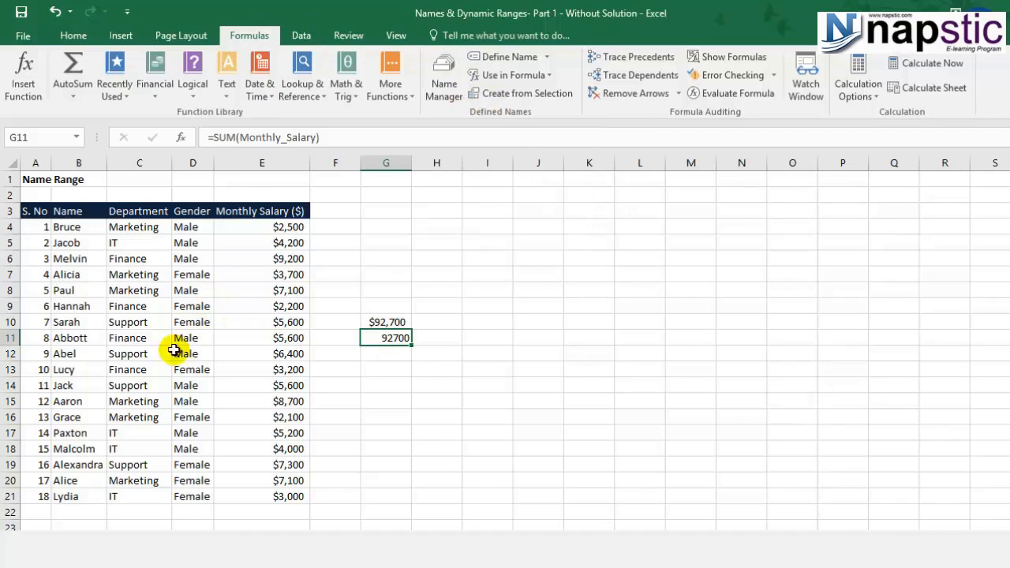
Step: Name the department cells C4:C21 depaertment directly in the Name Box and display the list of defined names
drag(120, 230, 127, 498)
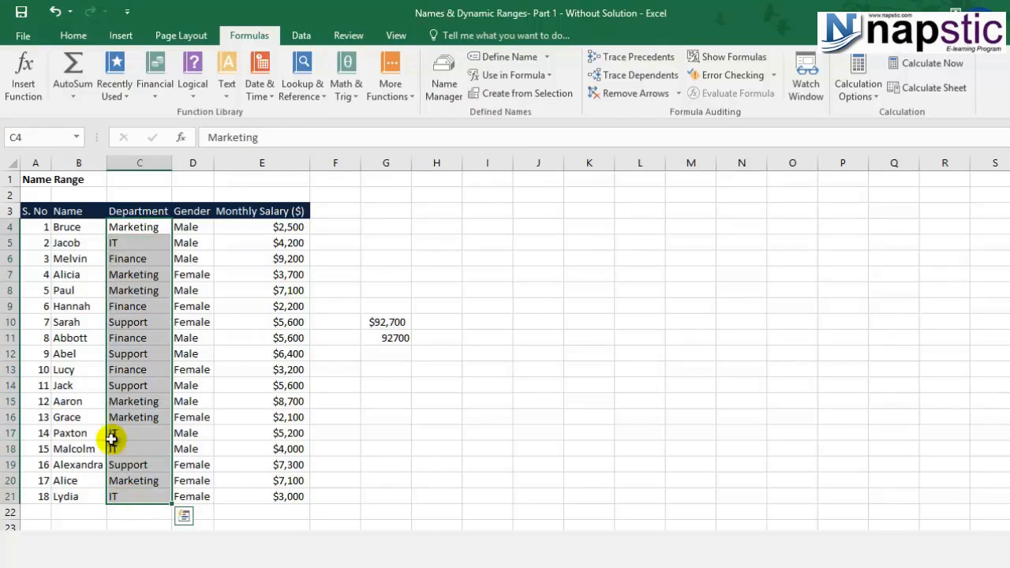
click(38, 134)
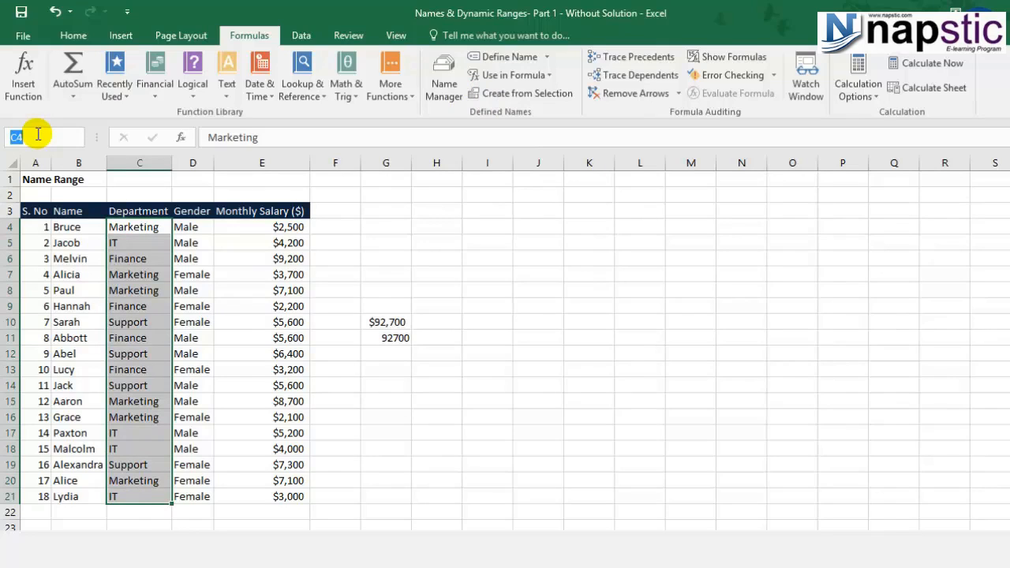
text(Depa)
text(rtment)
click(373, 402)
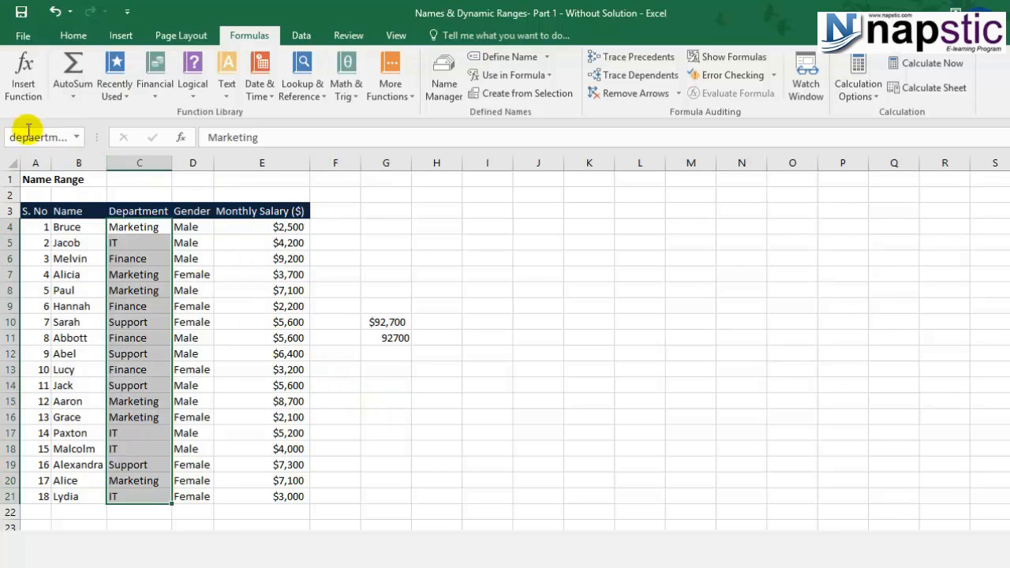
click(76, 138)
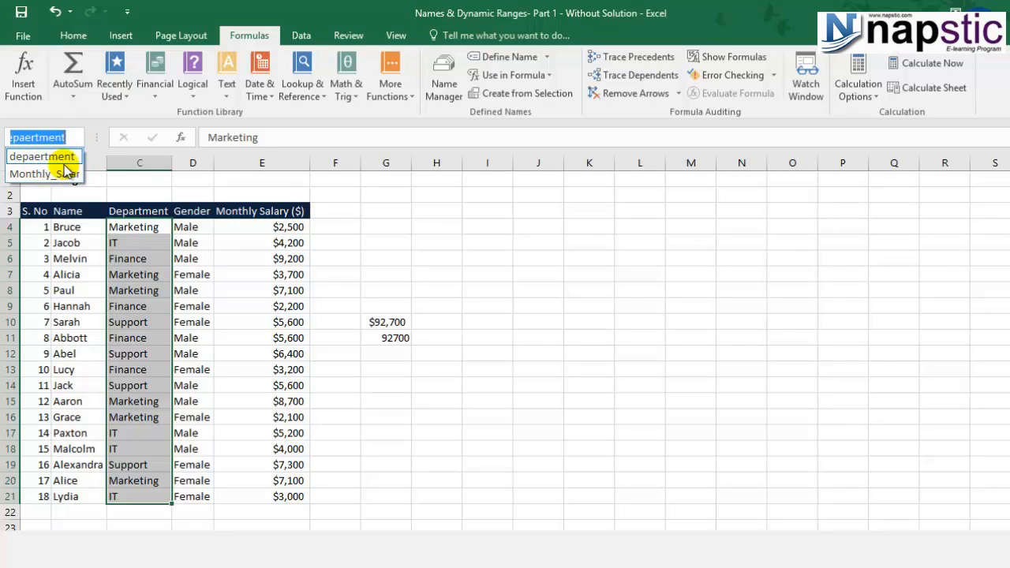
Step: Correct the misspelled name of the department range C4:C21 to department in the Name Manager
click(444, 85)
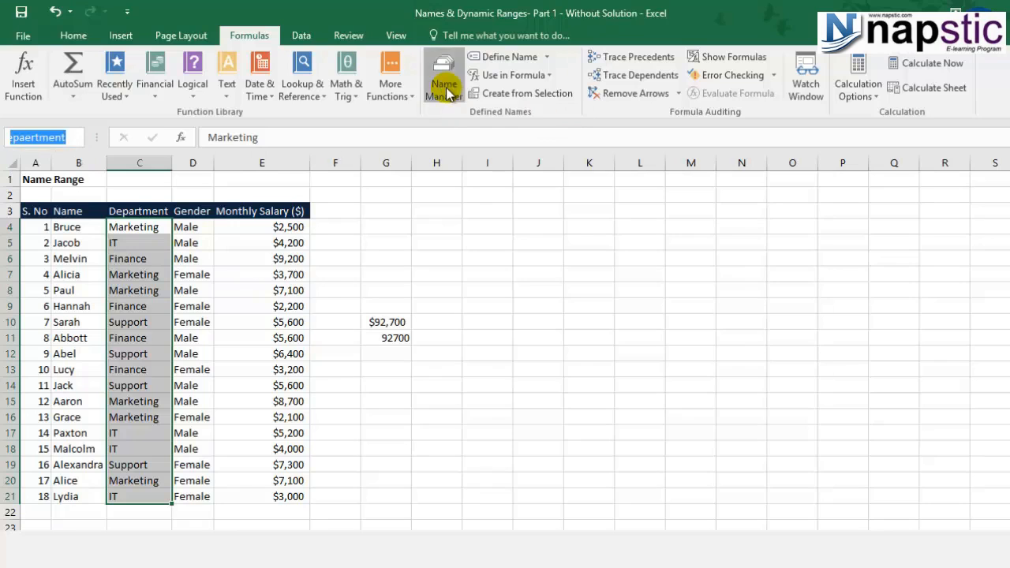
click(575, 135)
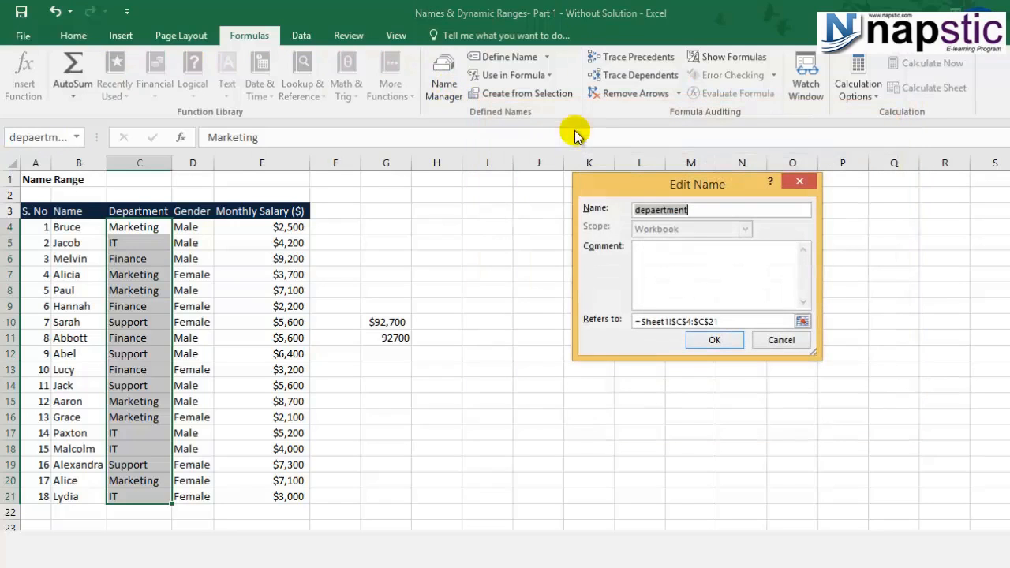
click(661, 209)
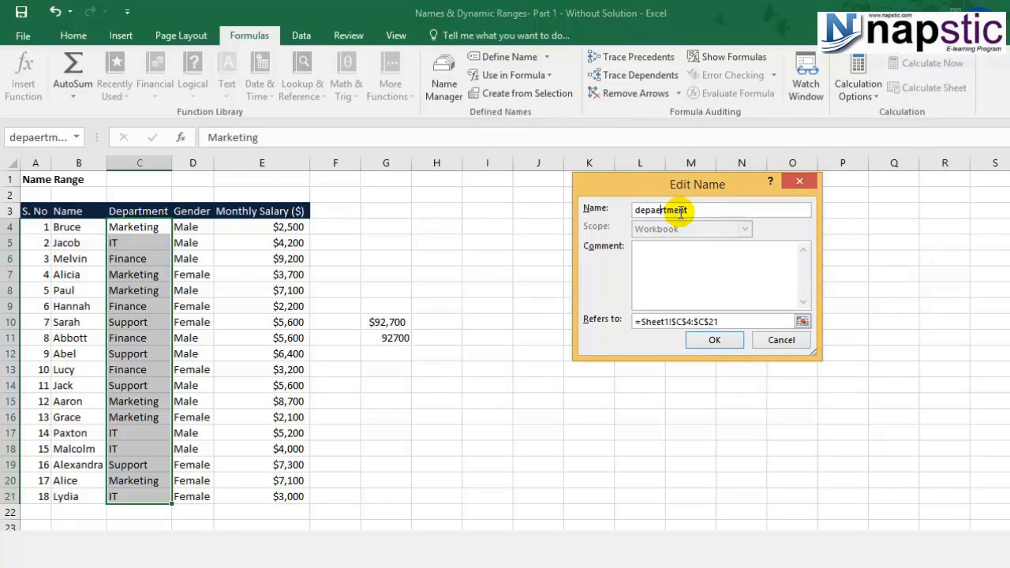
key(BackSpace)
click(727, 337)
click(890, 415)
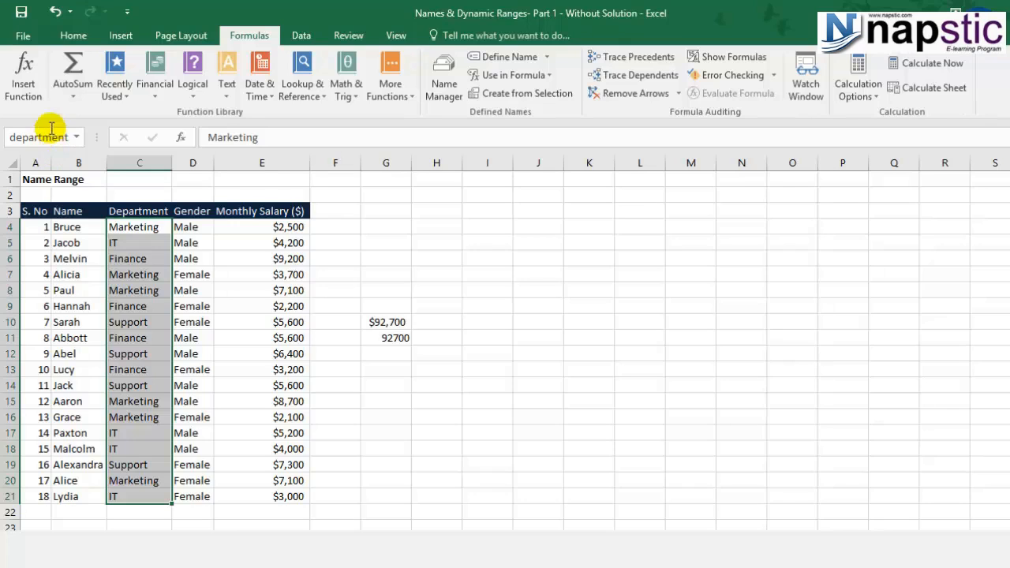
Step: Add an employee record in row 22 with serial number 19, the employee's name, department Marketing, gender Male and monthly salary 2500
drag(269, 227, 293, 493)
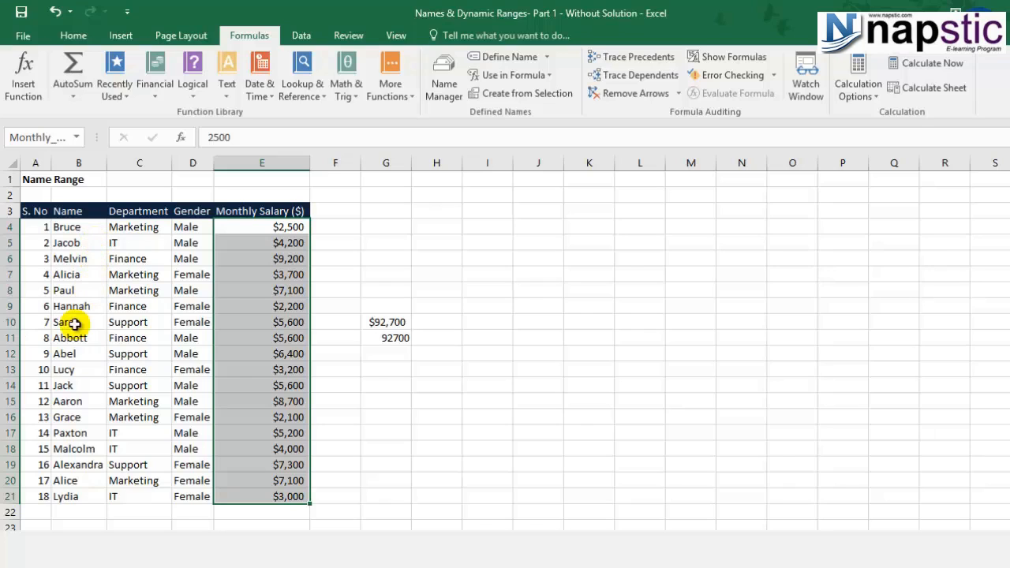
click(48, 509)
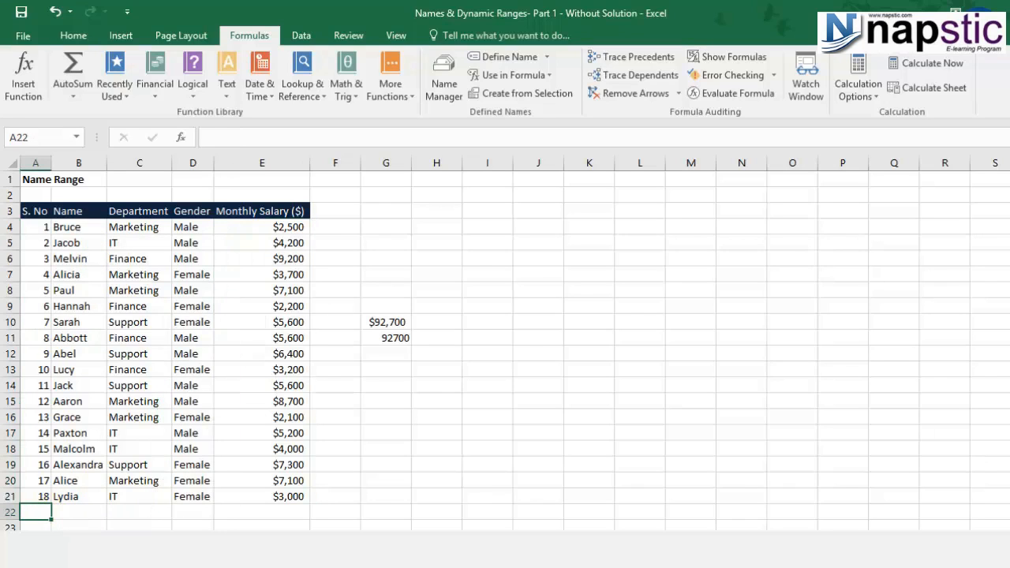
text(19)
key(Tab)
text(Tony)
key(Tab)
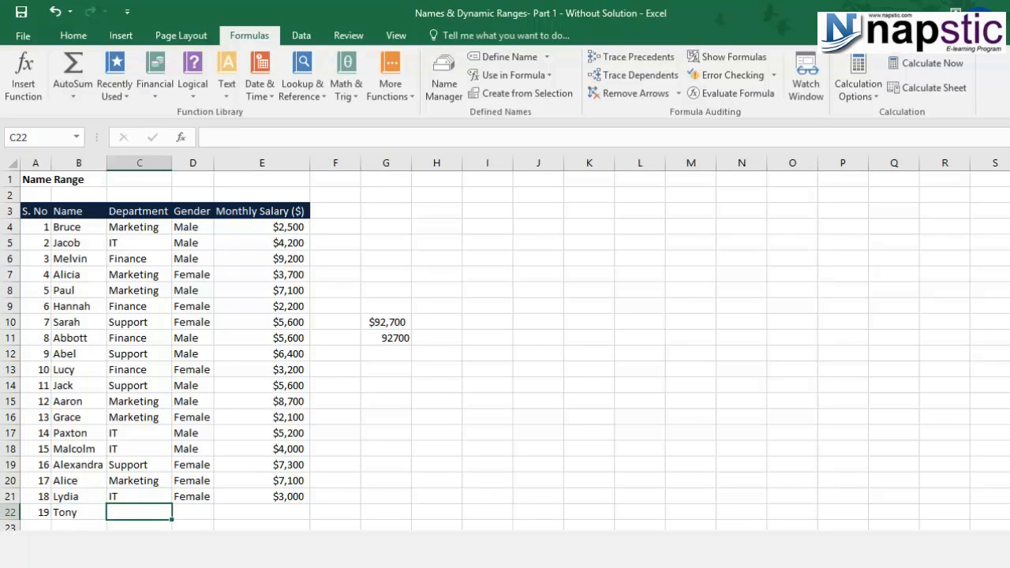
text(marketing)
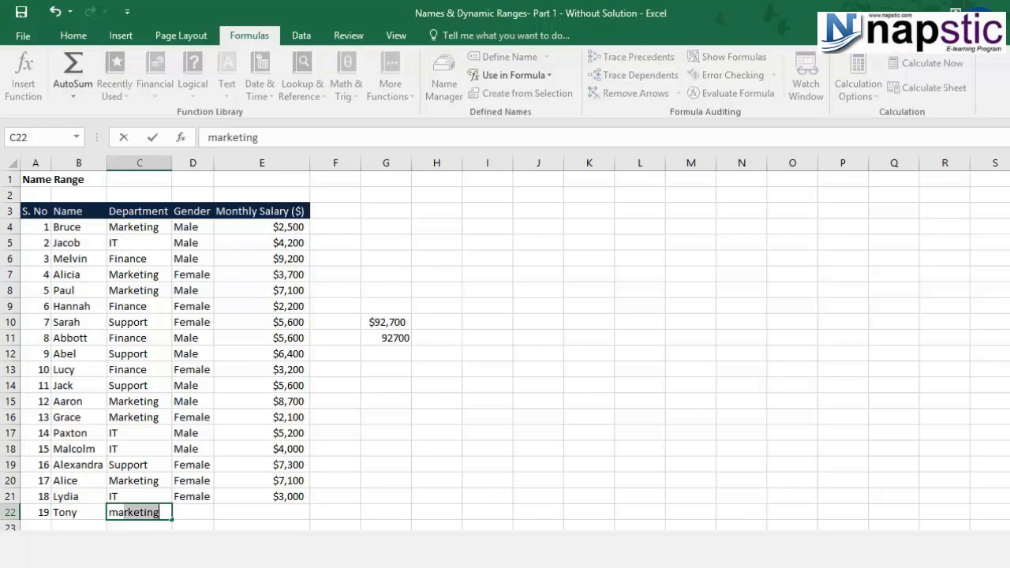
key(Tab)
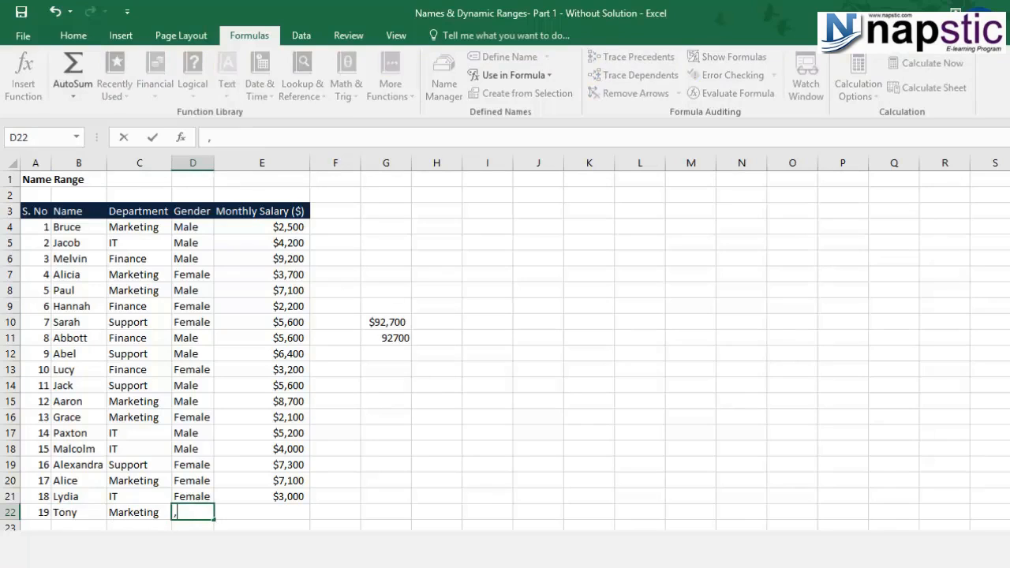
text(male)
key(Tab)
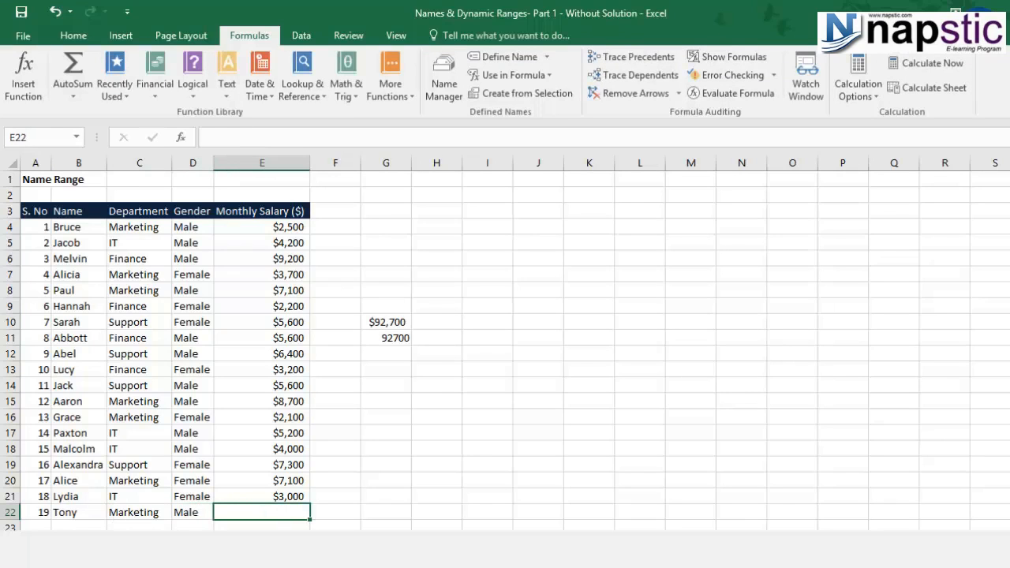
text(2500)
key(Return)
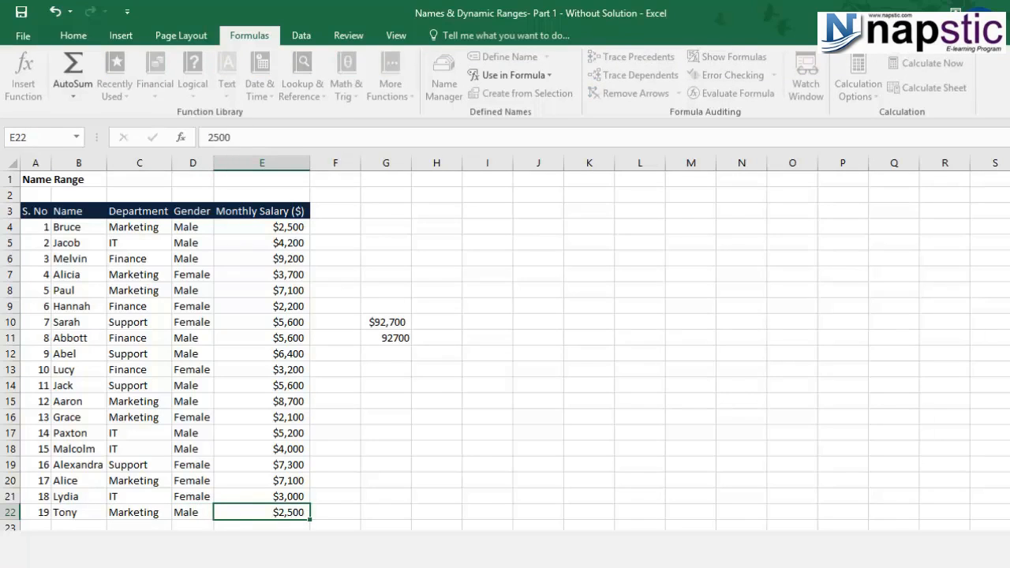
Step: Inspect which salary cells the SUM formula in G11 covers through its named range
click(395, 340)
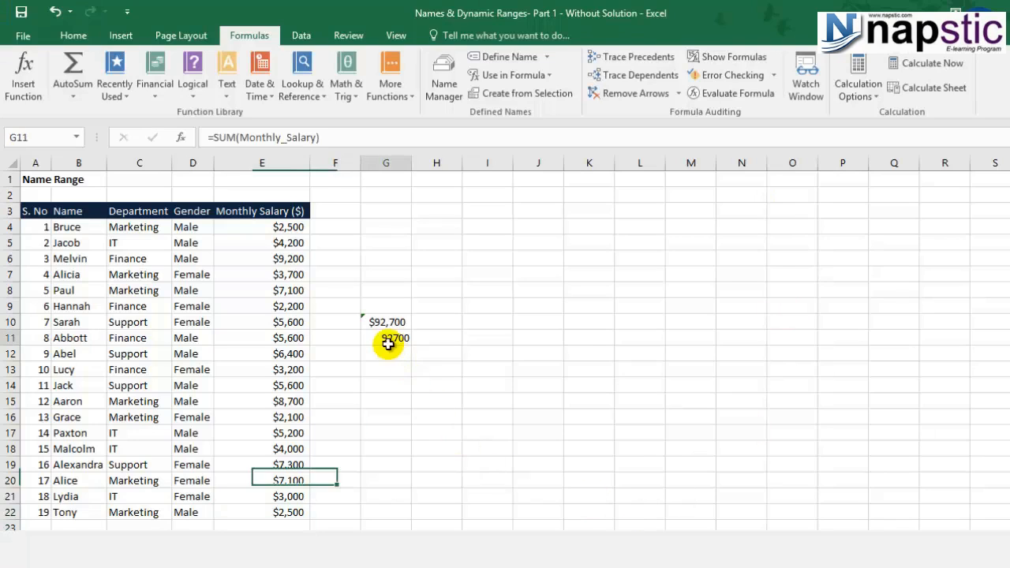
key(F2)
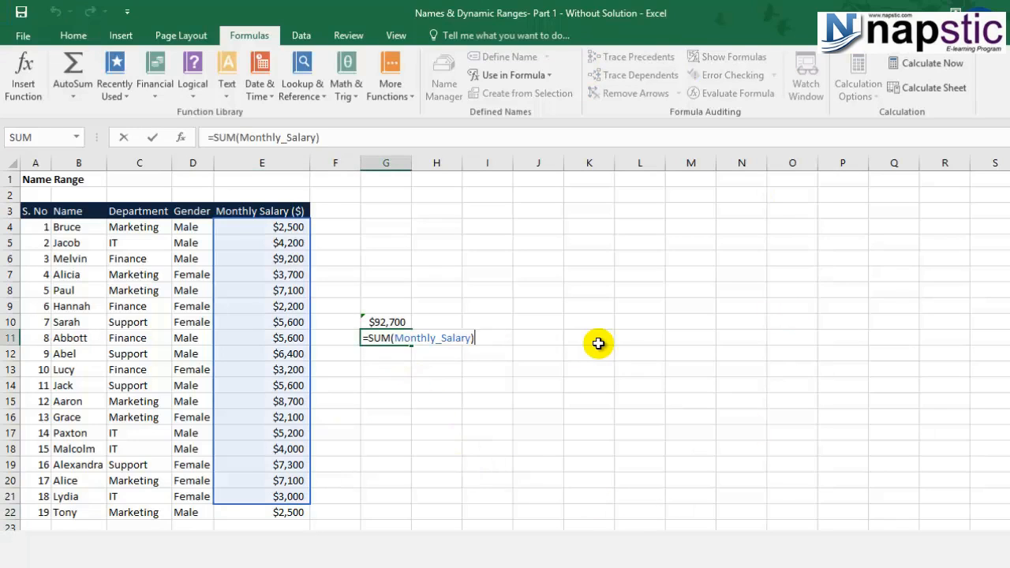